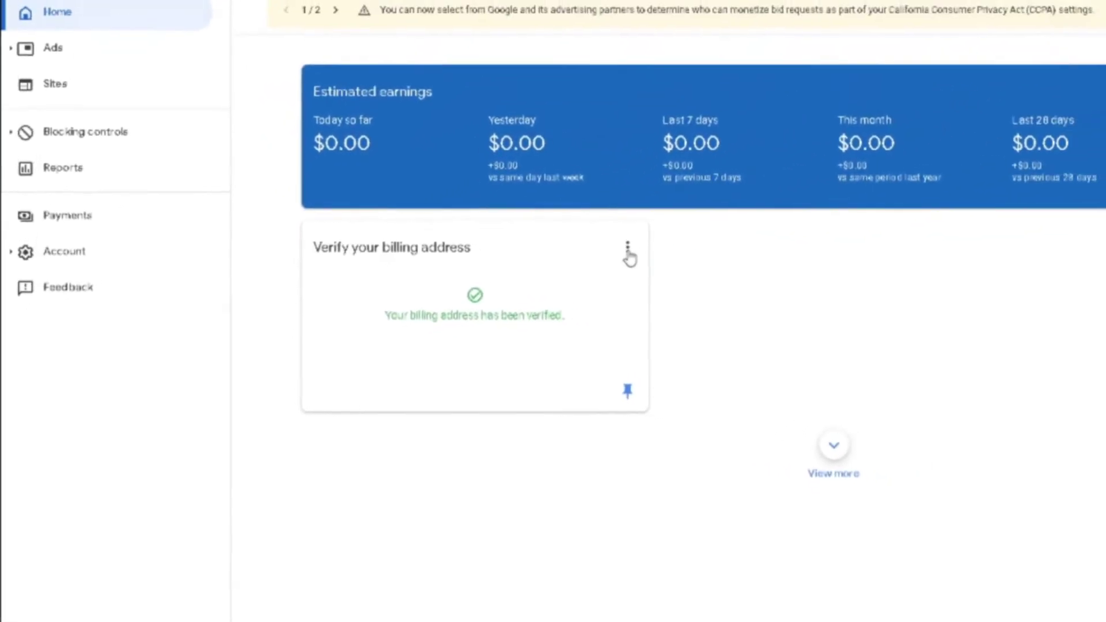
- Open the billing address card's Help article and follow the 'Having problems with your PIN?' troubleshooter link
left_click(691, 230)
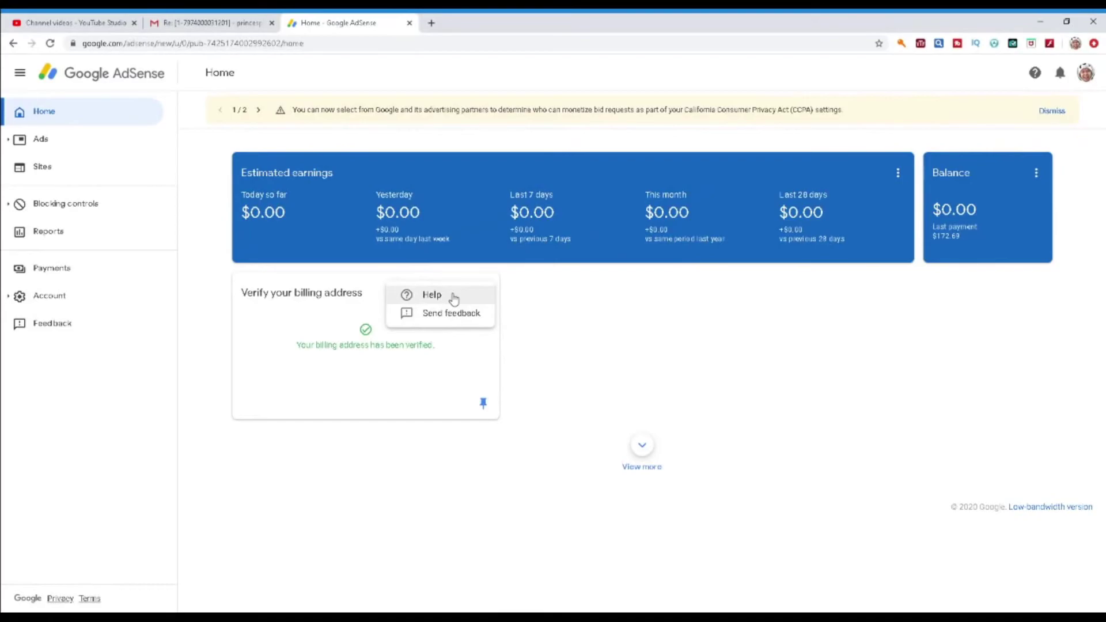
left_click(454, 297)
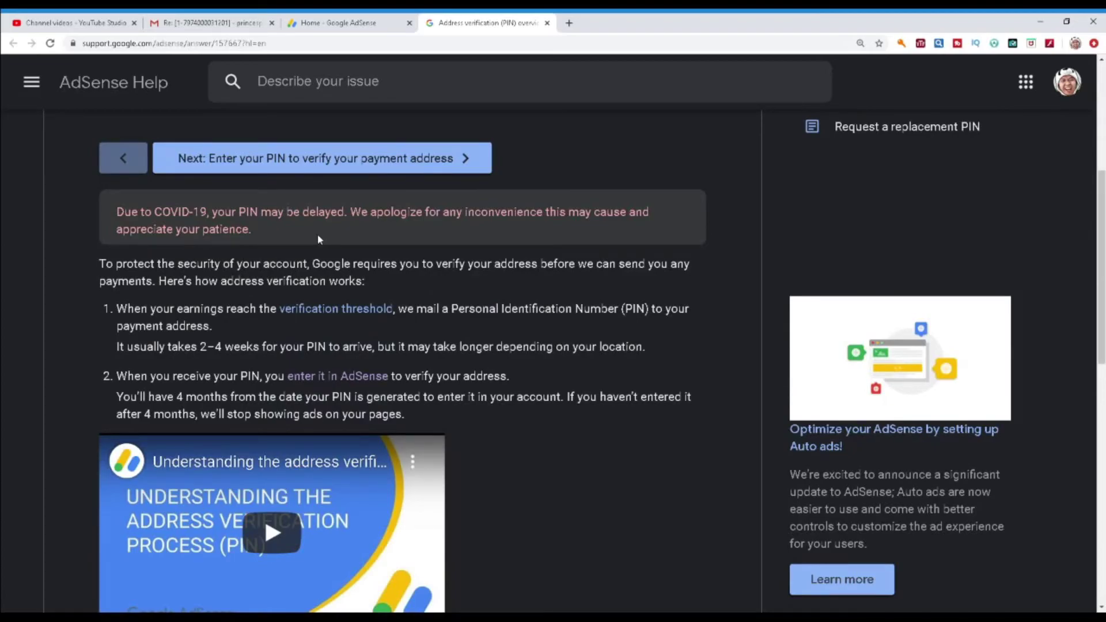
scroll(579, 408, "down", 7)
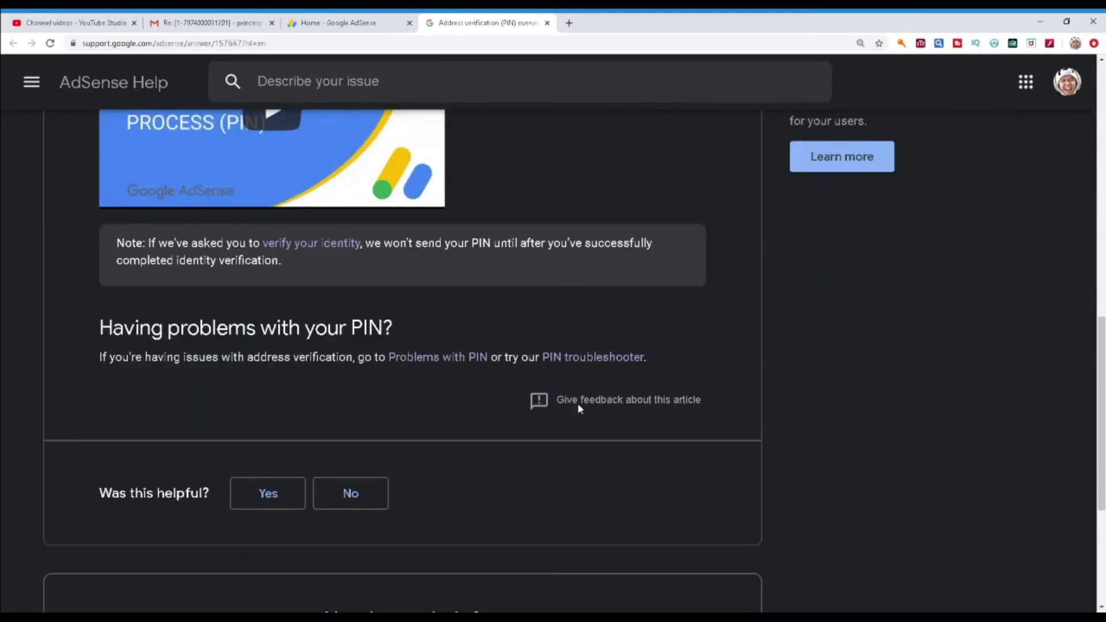
scroll(578, 406, "down", 1)
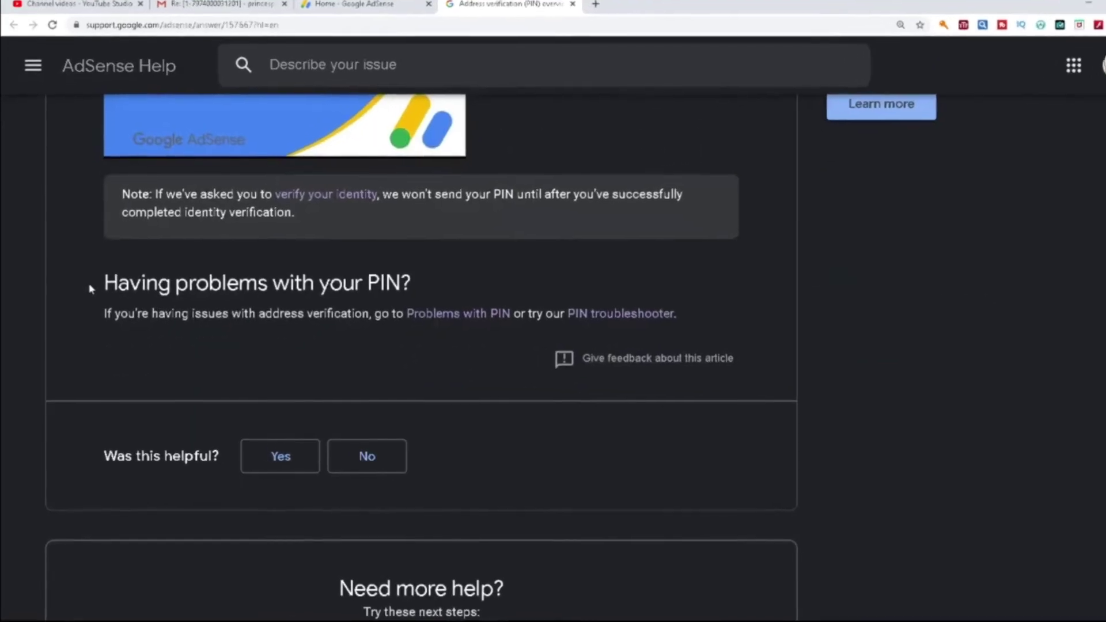
left_click_drag(91, 289, 423, 286)
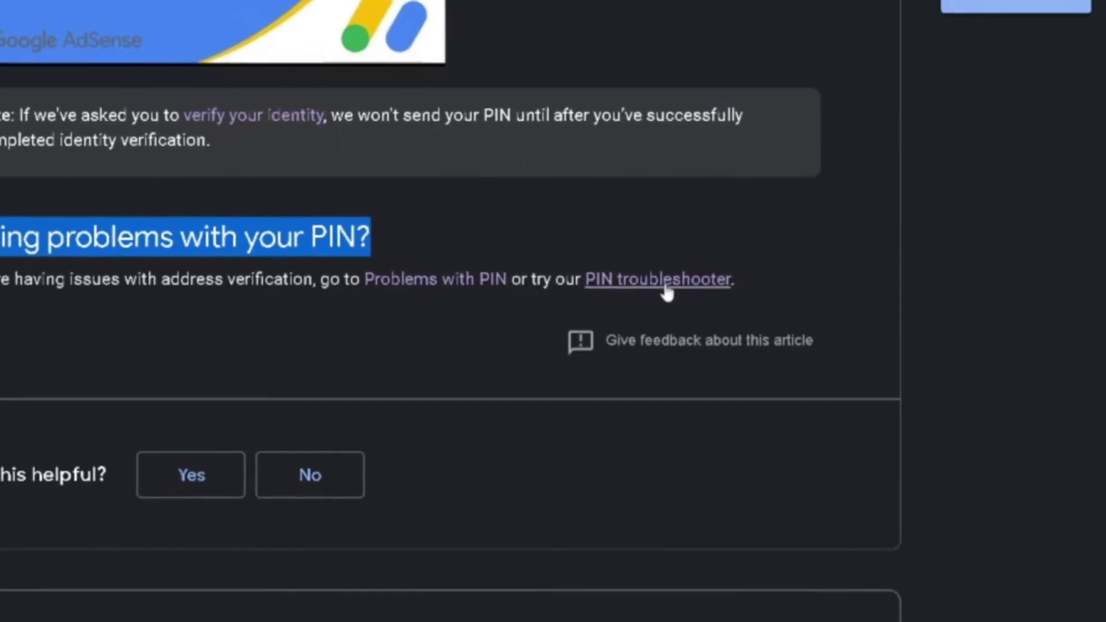
left_click(668, 292)
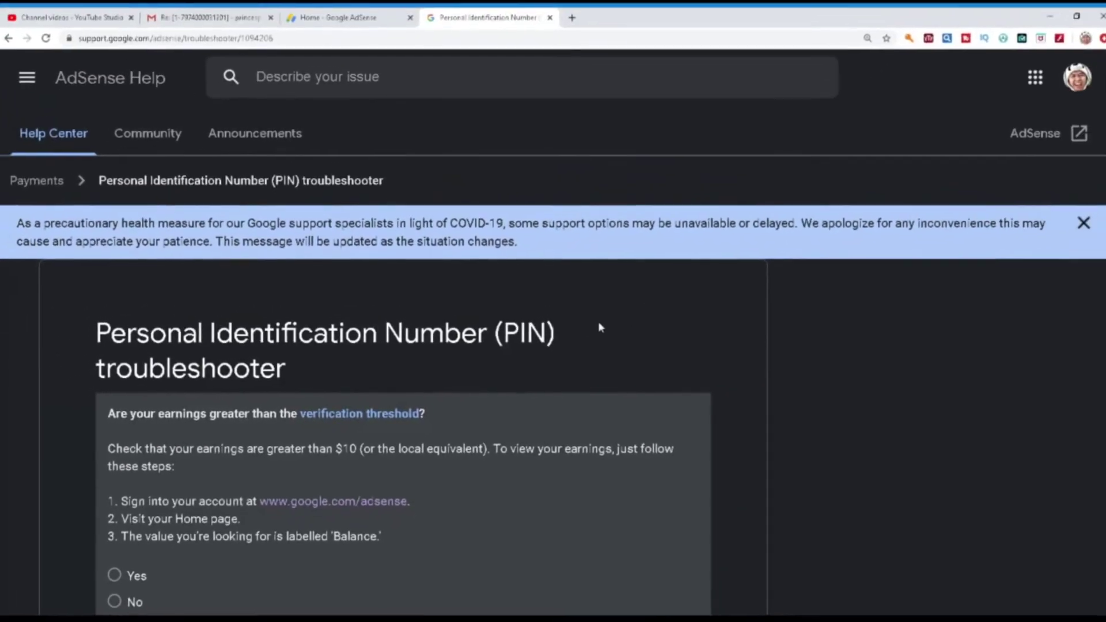
- Answer the PIN troubleshooter: Yes for earnings over threshold, No for PIN received, Yes for three replacements
scroll(601, 327, "down", 1)
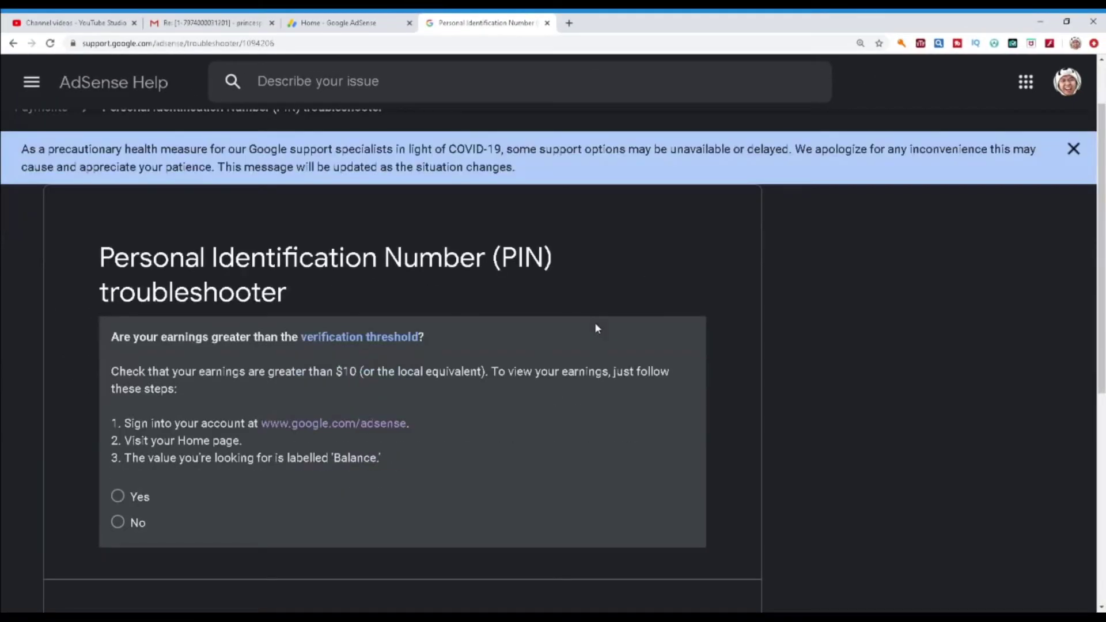
scroll(596, 328, "down", 2)
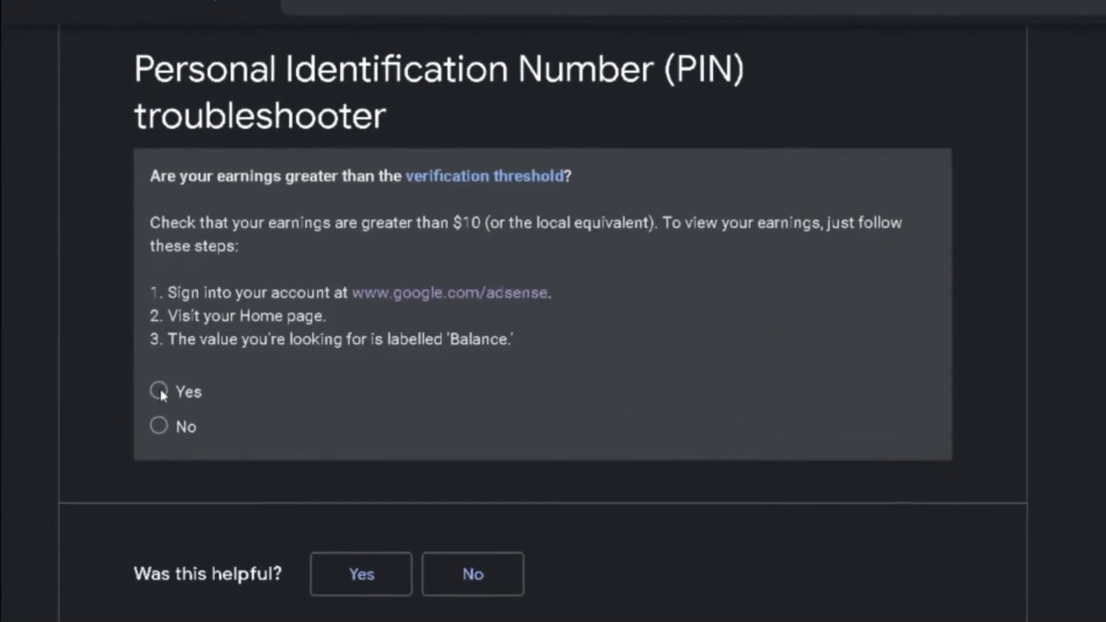
left_click(160, 392)
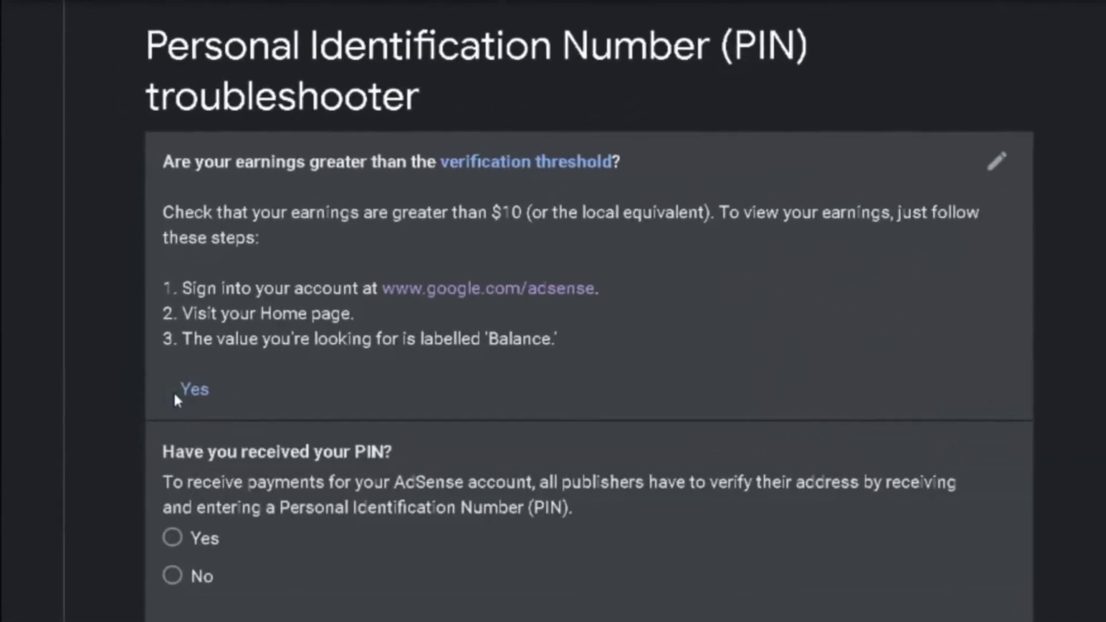
scroll(434, 410, "down", 2)
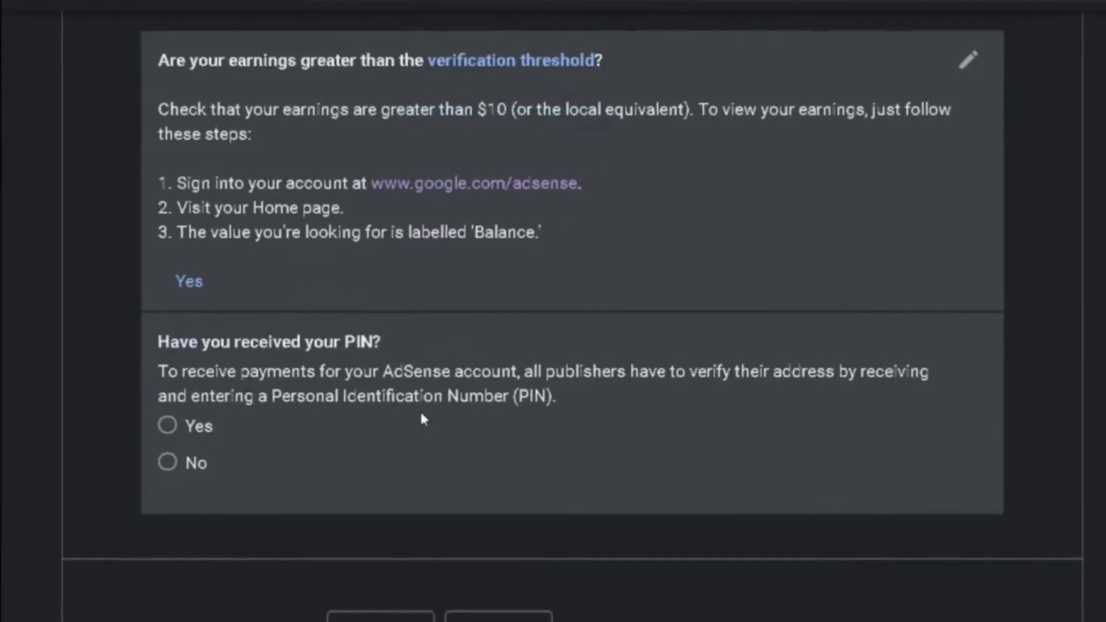
left_click(160, 458)
scroll(391, 453, "down", 3)
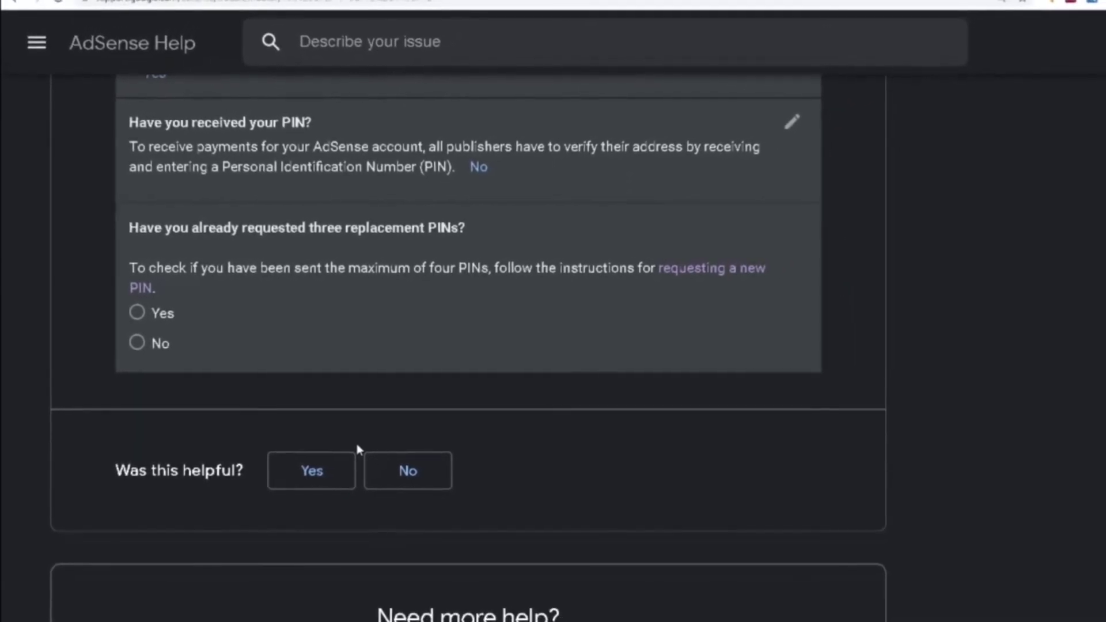
scroll(357, 443, "up", 3)
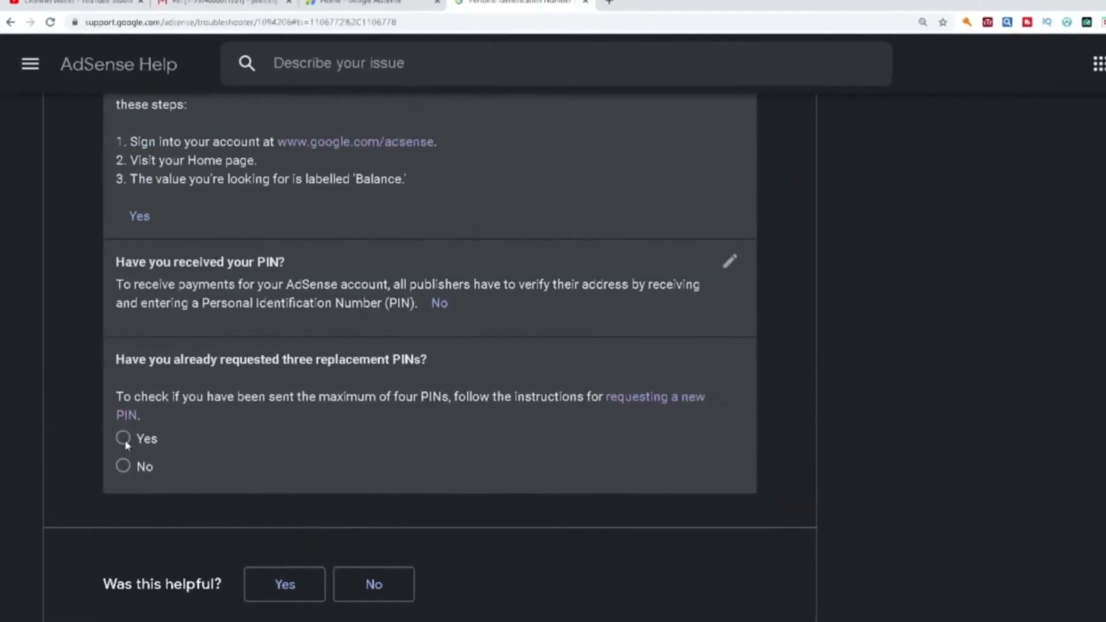
left_click(130, 440)
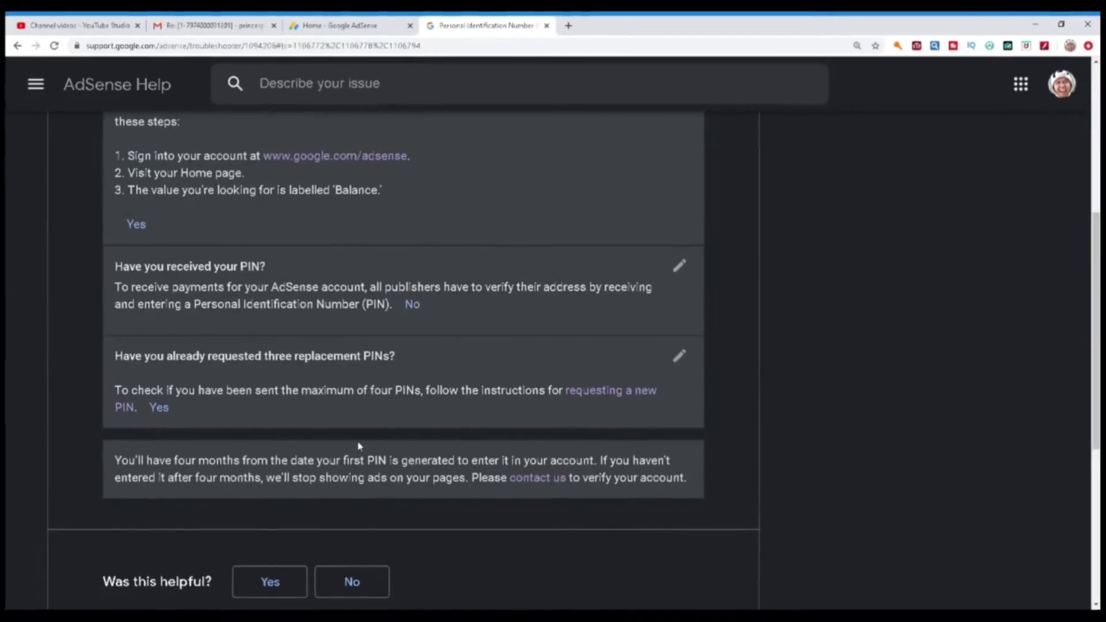
scroll(357, 449, "down", 1)
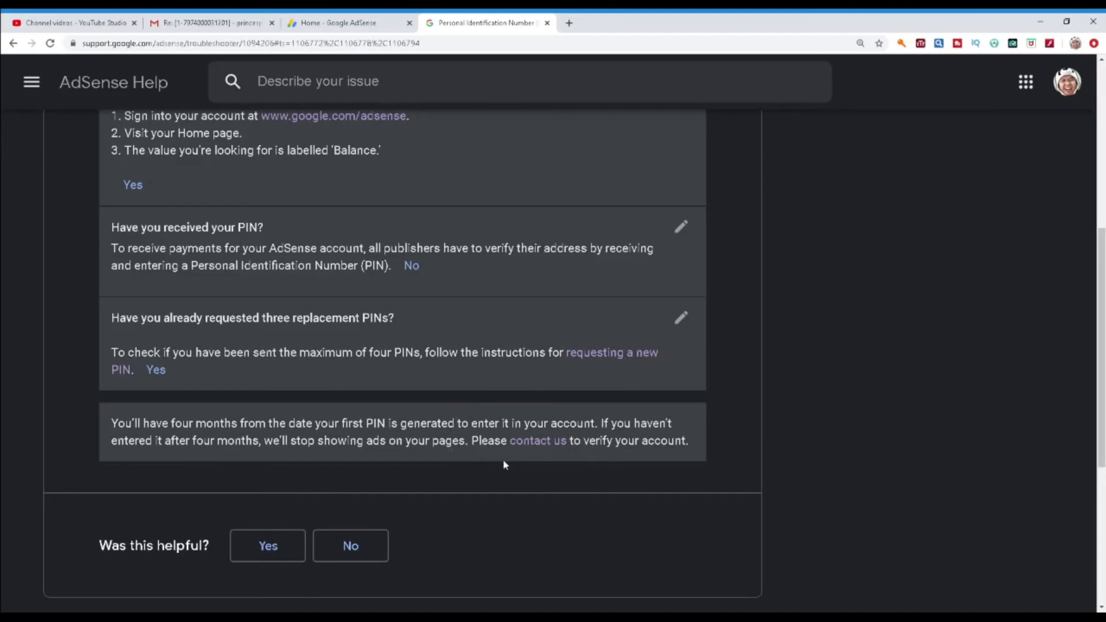
- Open the PIN contact form, autofill the requester's name, then return to the AdSense Home tab
left_click(545, 447)
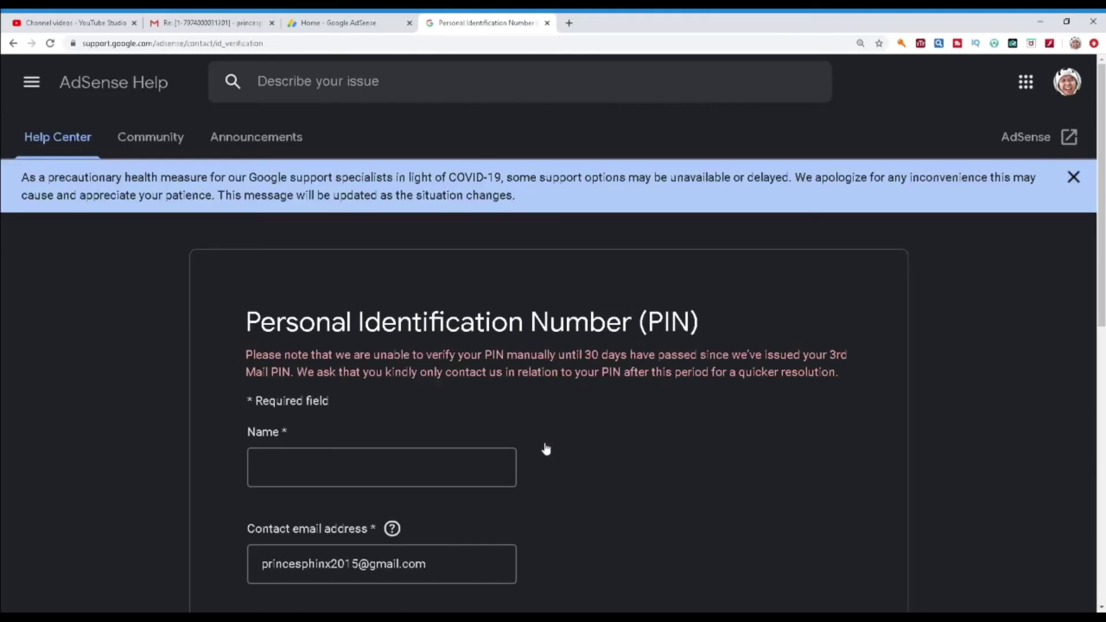
scroll(546, 449, "down", 3)
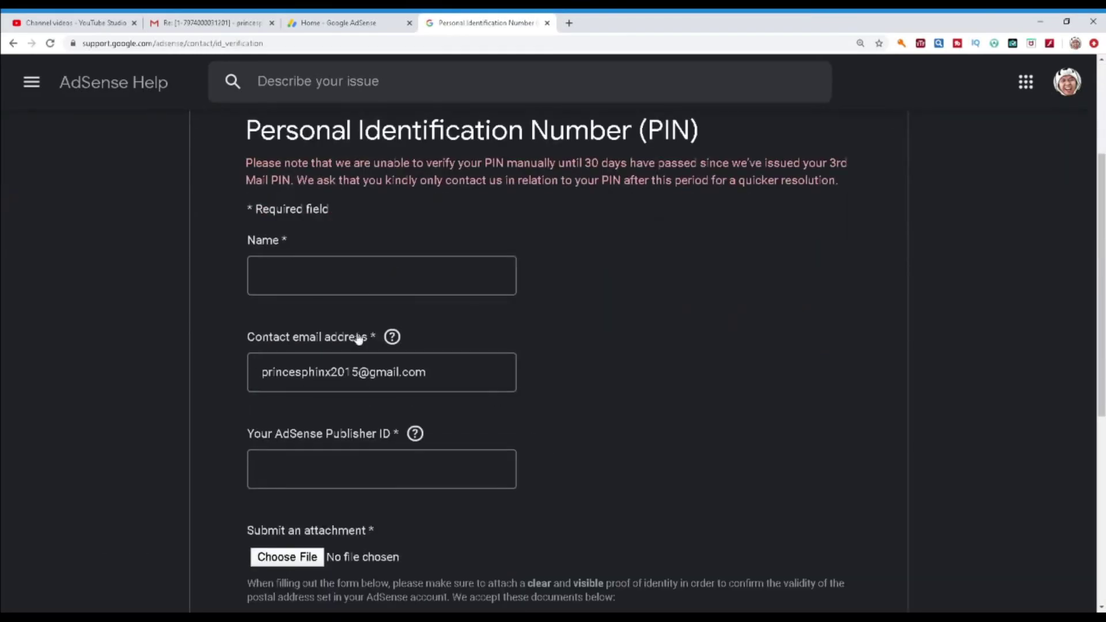
left_click(297, 281)
left_click(290, 329)
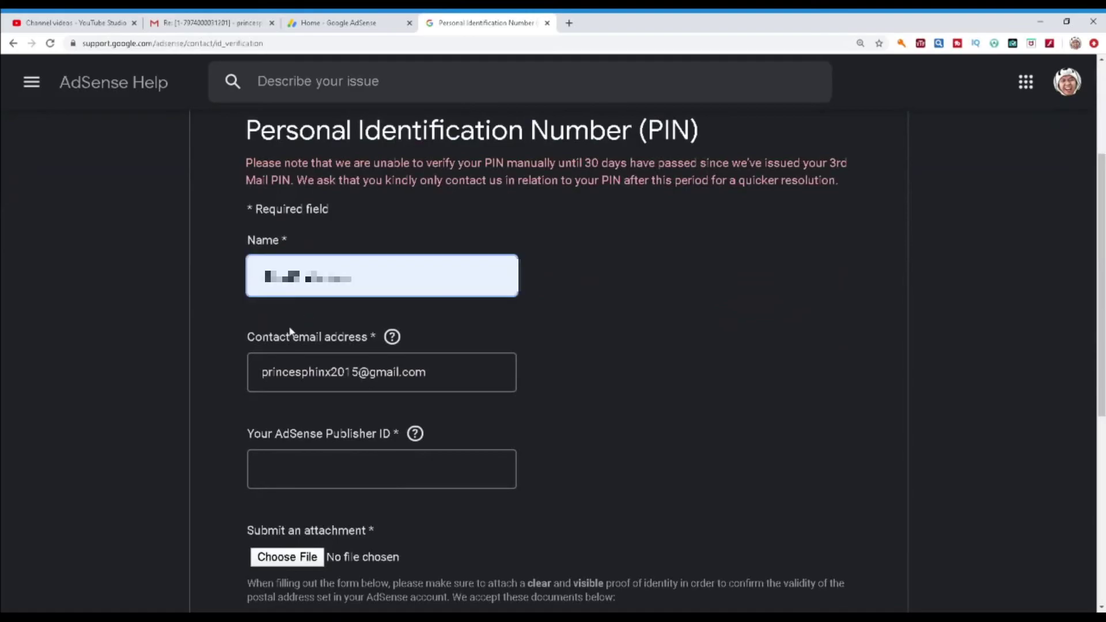
scroll(597, 365, "down", 1)
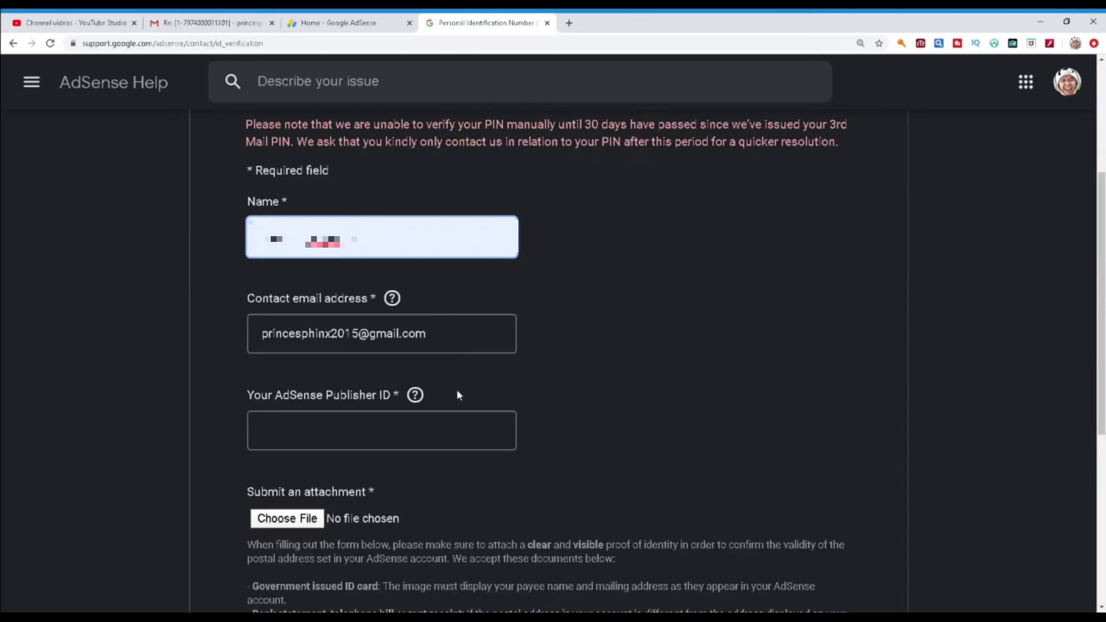
scroll(457, 391, "down", 2)
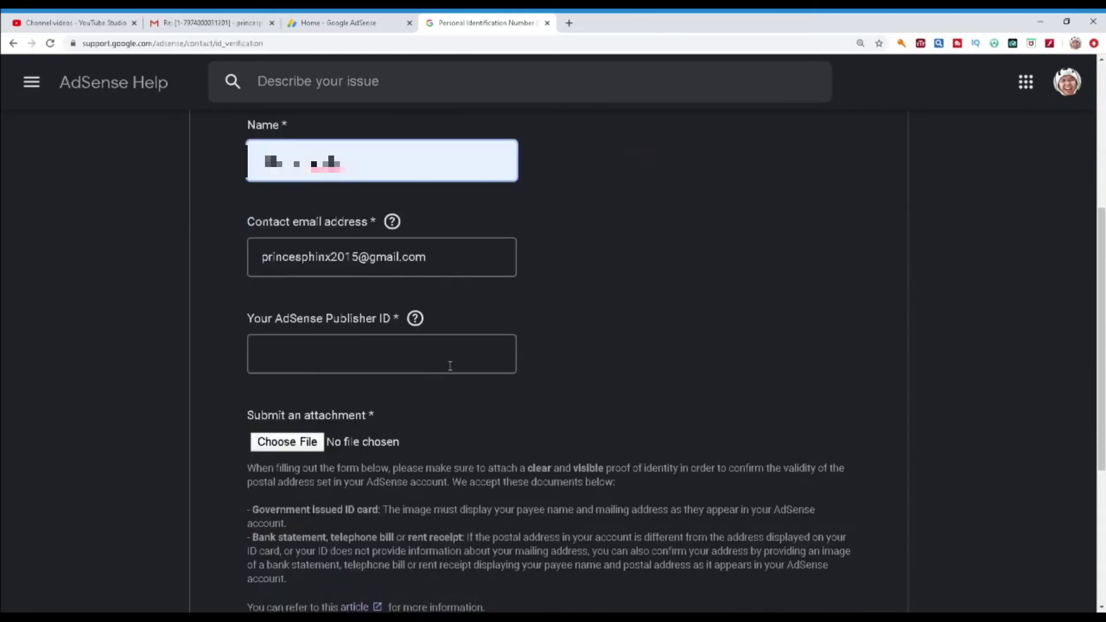
left_click(348, 23)
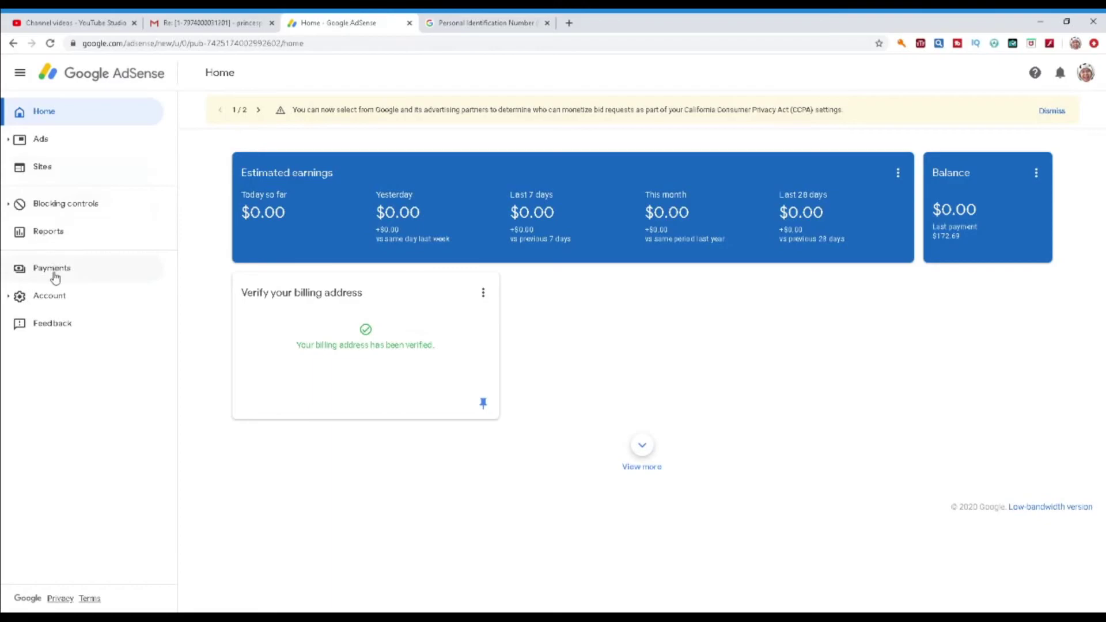
- Copy the Publisher ID from Account information and paste it into the form's Publisher ID field
left_click(56, 301)
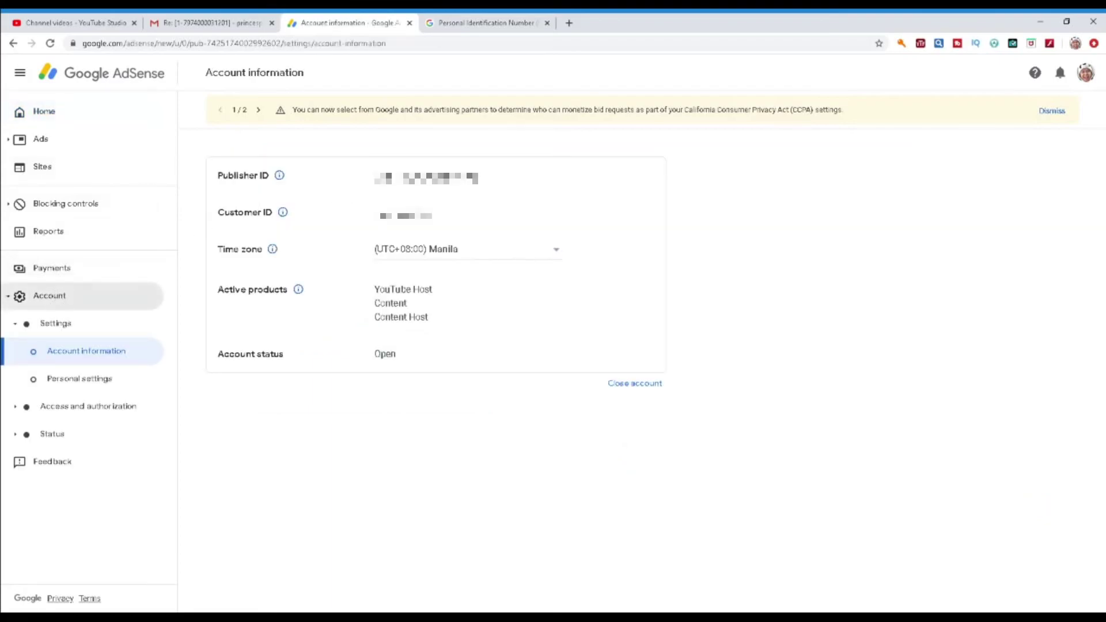
left_click_drag(477, 178, 375, 178)
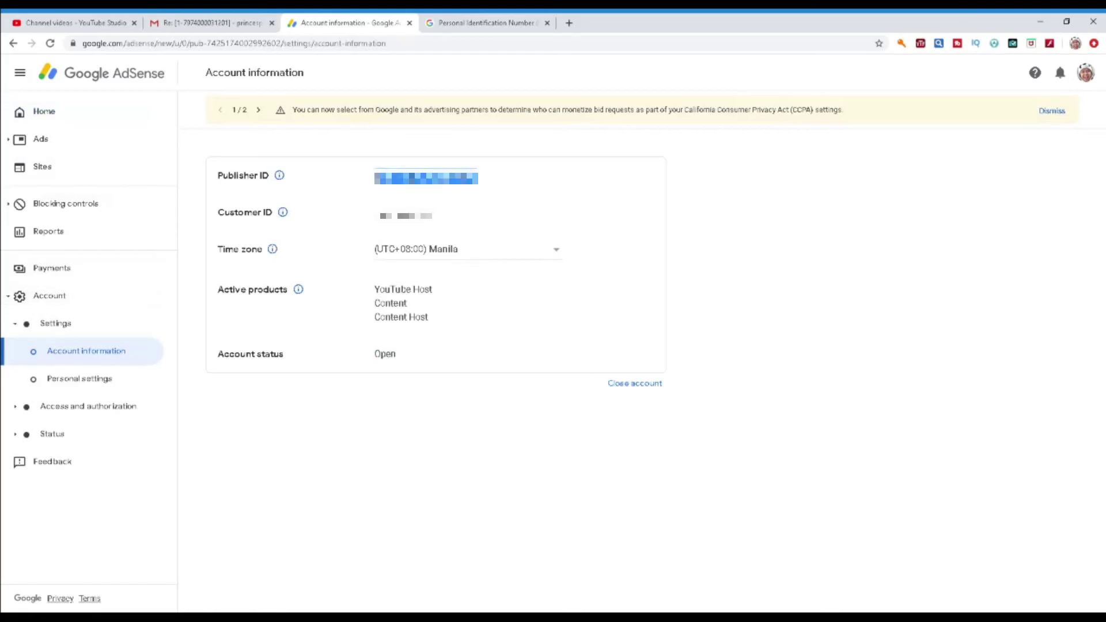
left_click(461, 26)
left_click(322, 354)
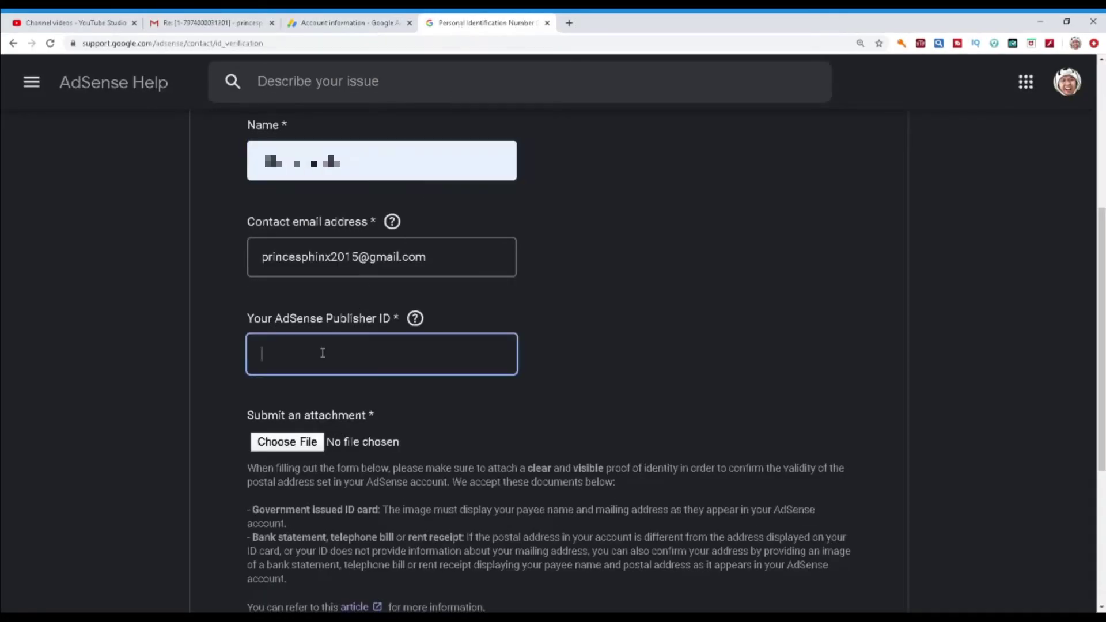
key("ctrl+v")
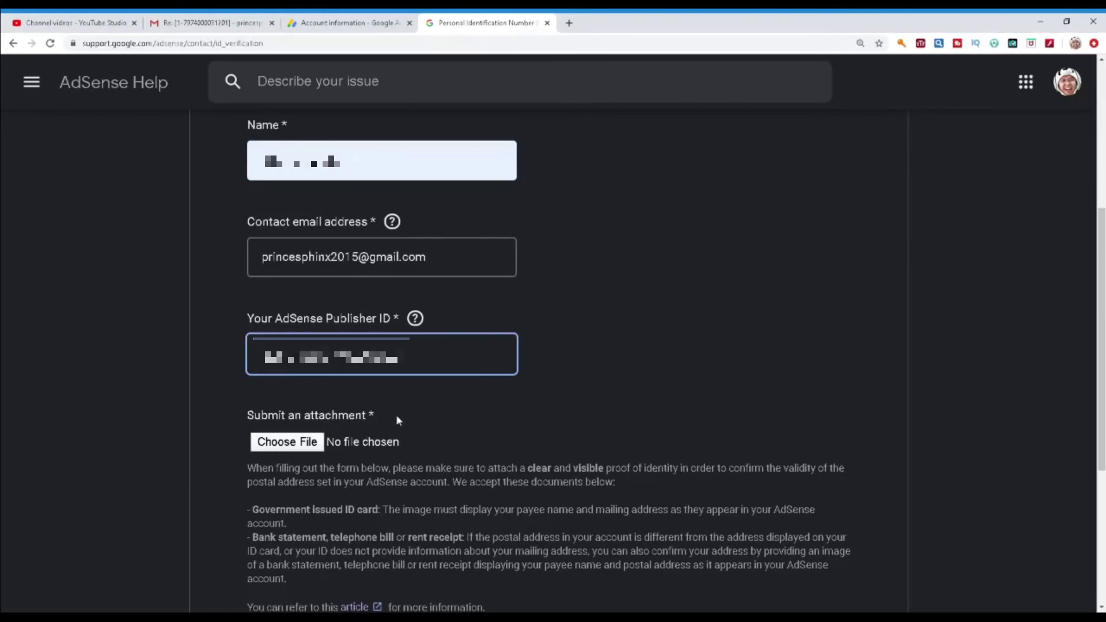
scroll(387, 413, "down", 2)
- Attach the ID image (.jpg) as proof of identity and submit the PIN verification request
scroll(439, 410, "down", 1)
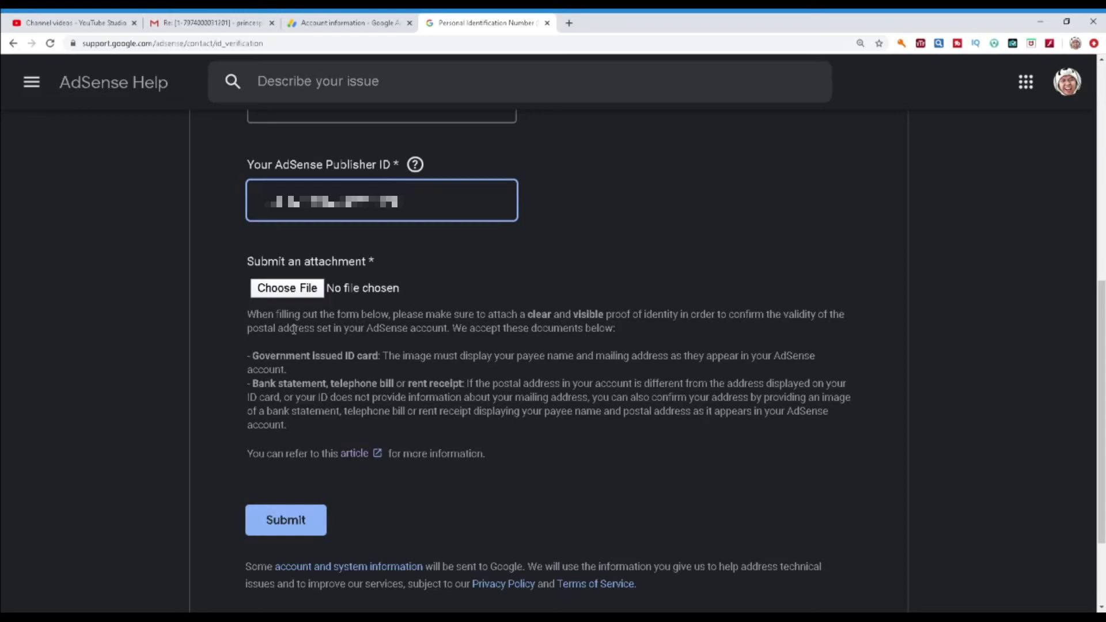
left_click(300, 294)
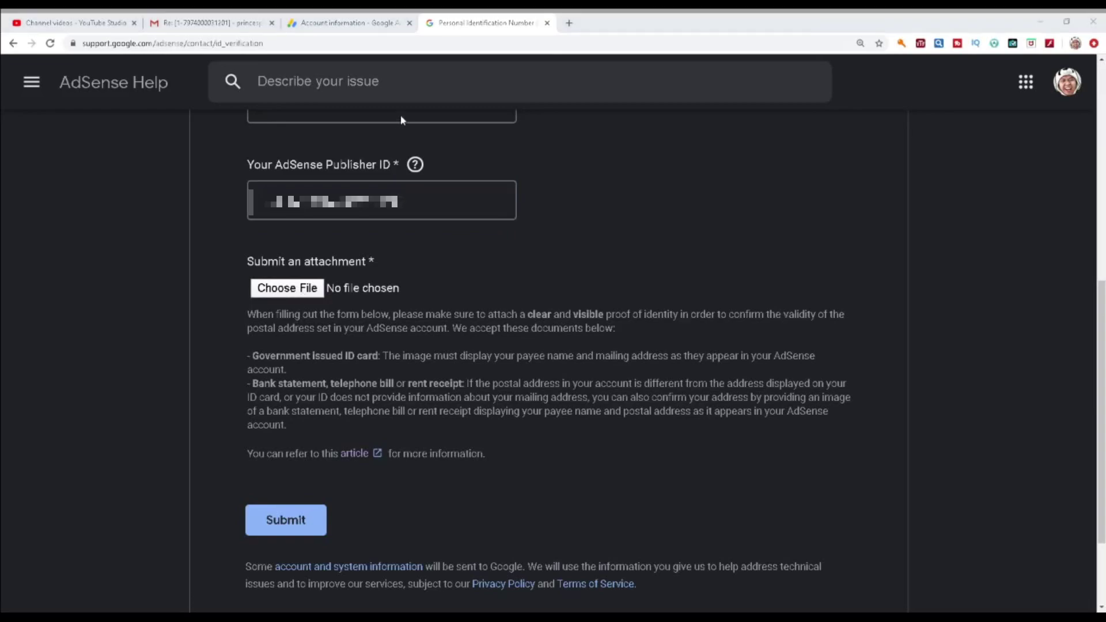
key("Return")
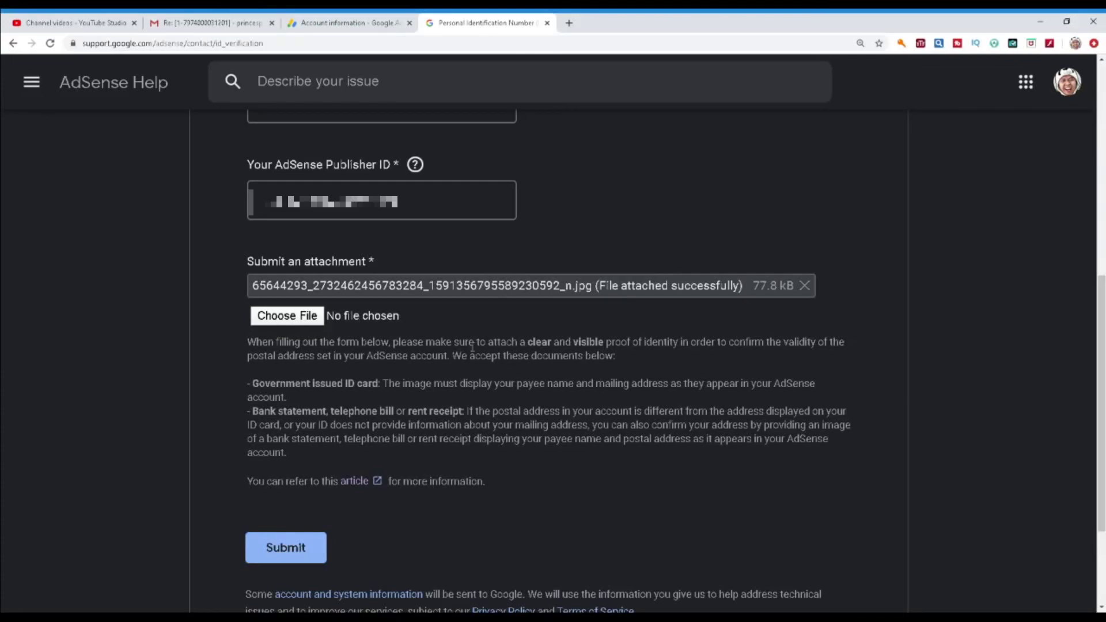
scroll(462, 372, "down", 3)
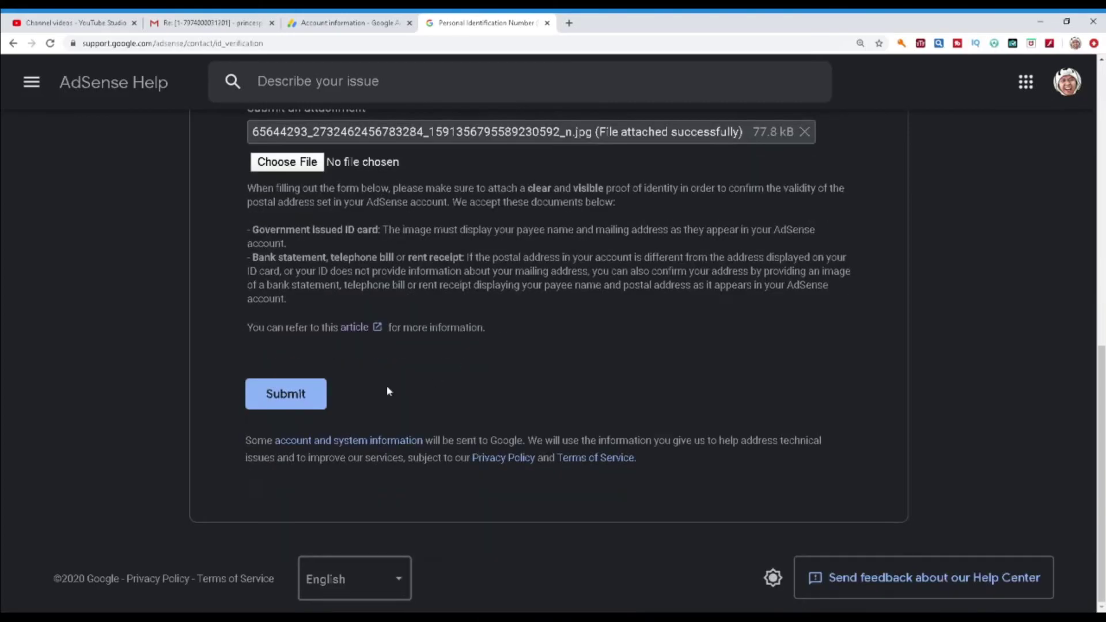
left_click(283, 401)
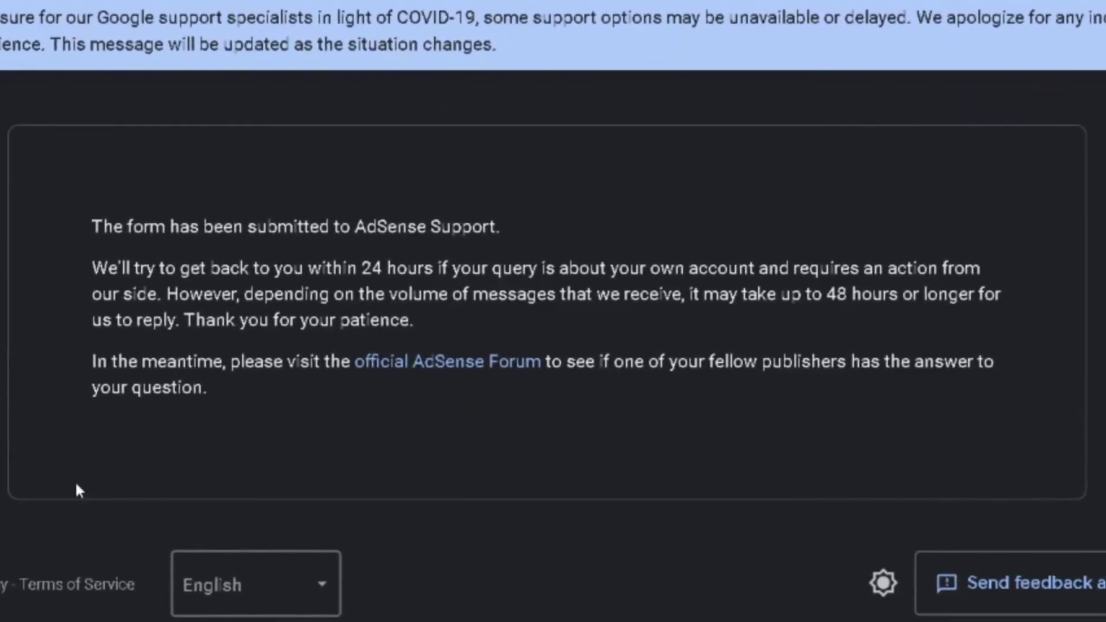
- Highlight the confirmation sentence 'The form has been submitted to AdSense Support.'
left_click_drag(92, 226, 522, 226)
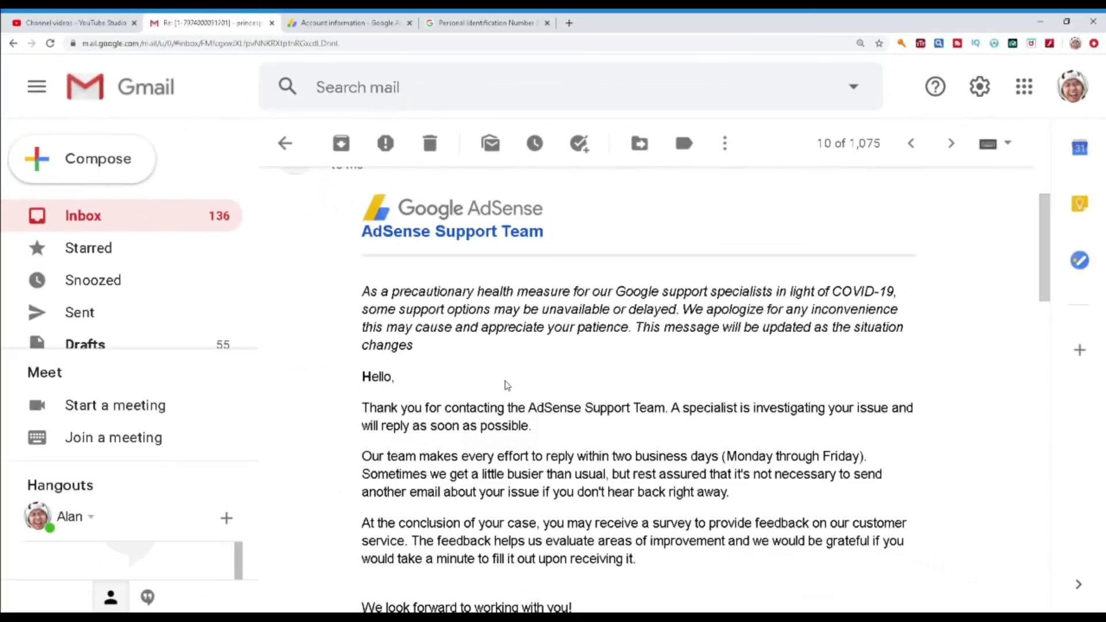
- Read through AdSense Support's Gmail reply confirming the address is verified
scroll(507, 386, "up", 1)
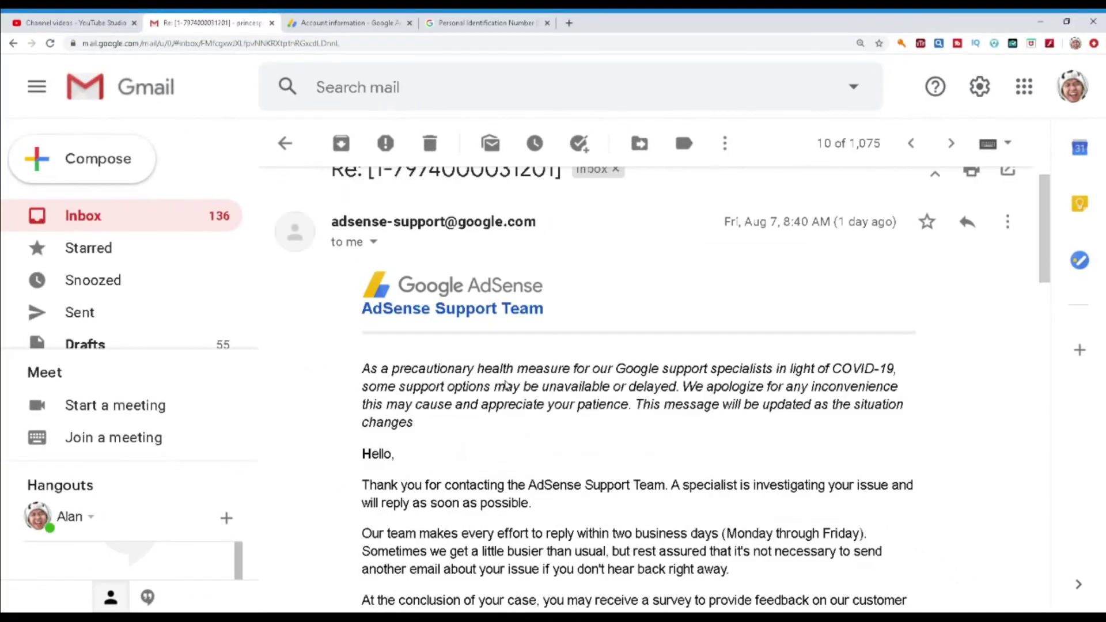
scroll(507, 386, "down", 1)
scroll(472, 424, "down", 2)
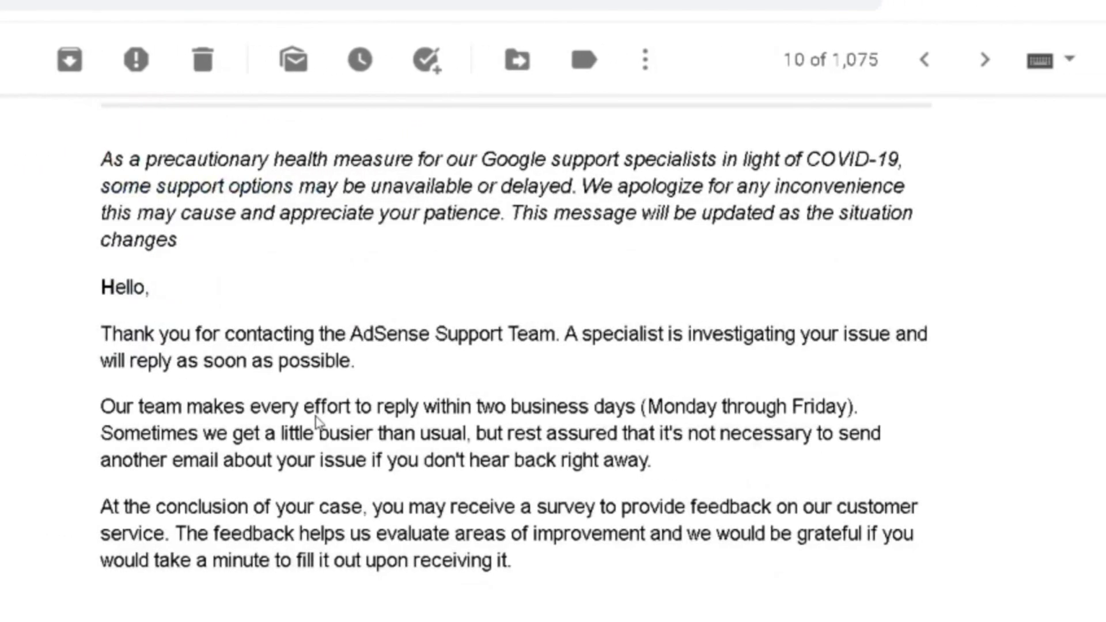
scroll(472, 423, "down", 1)
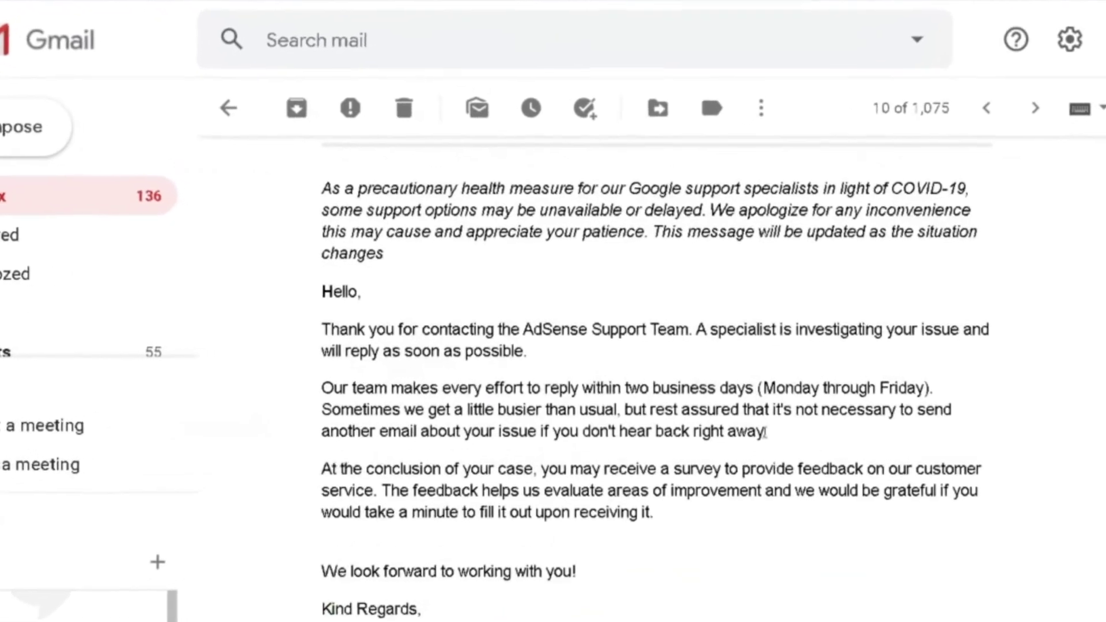
scroll(798, 447, "down", 6)
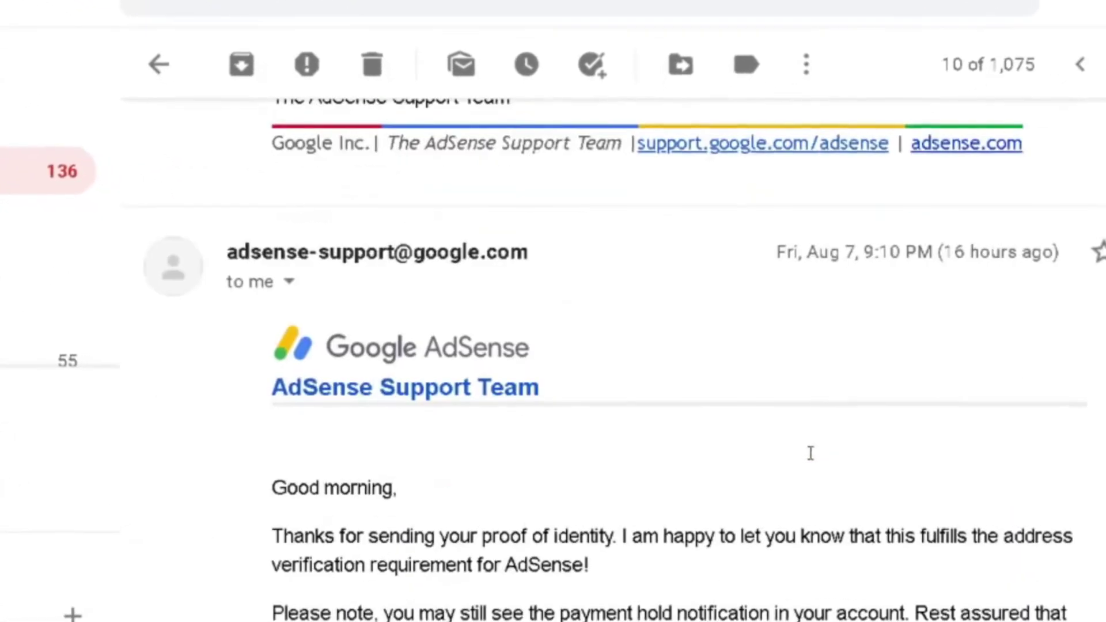
scroll(810, 453, "down", 3)
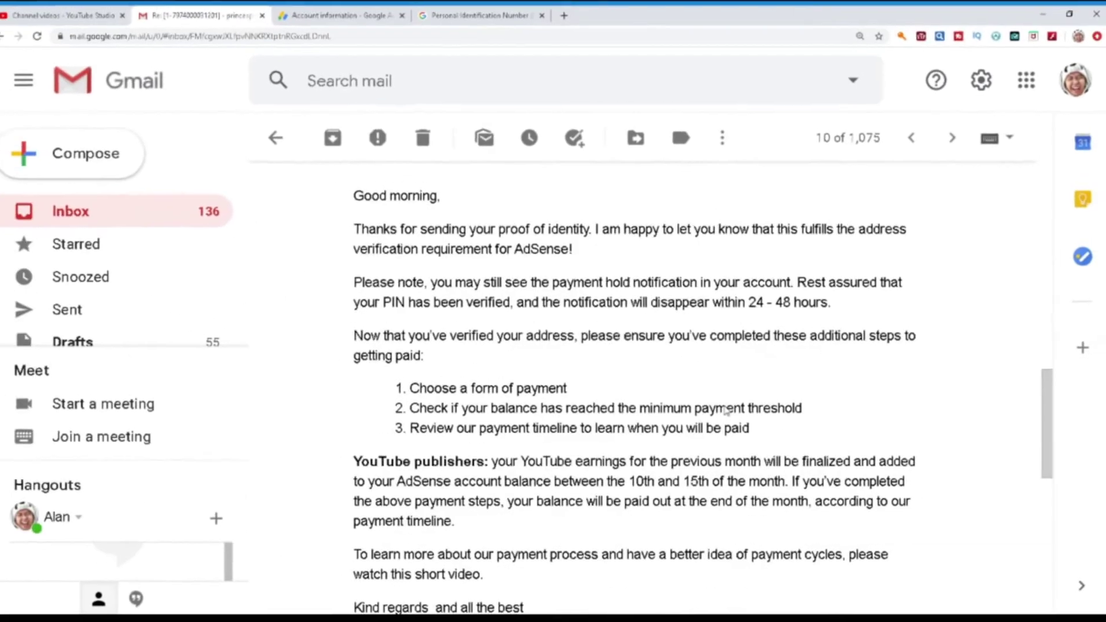
scroll(728, 411, "down", 2)
- Turn monetization On for the Aug 18, 2019 video in YouTube Studio
left_click(64, 15)
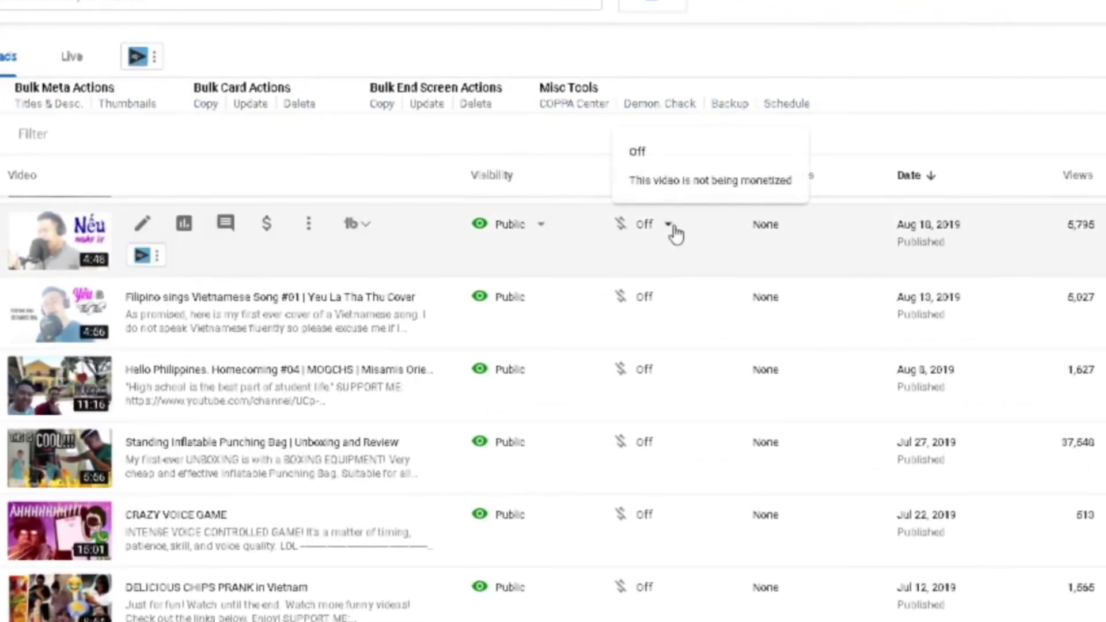
left_click(670, 226)
left_click(663, 239)
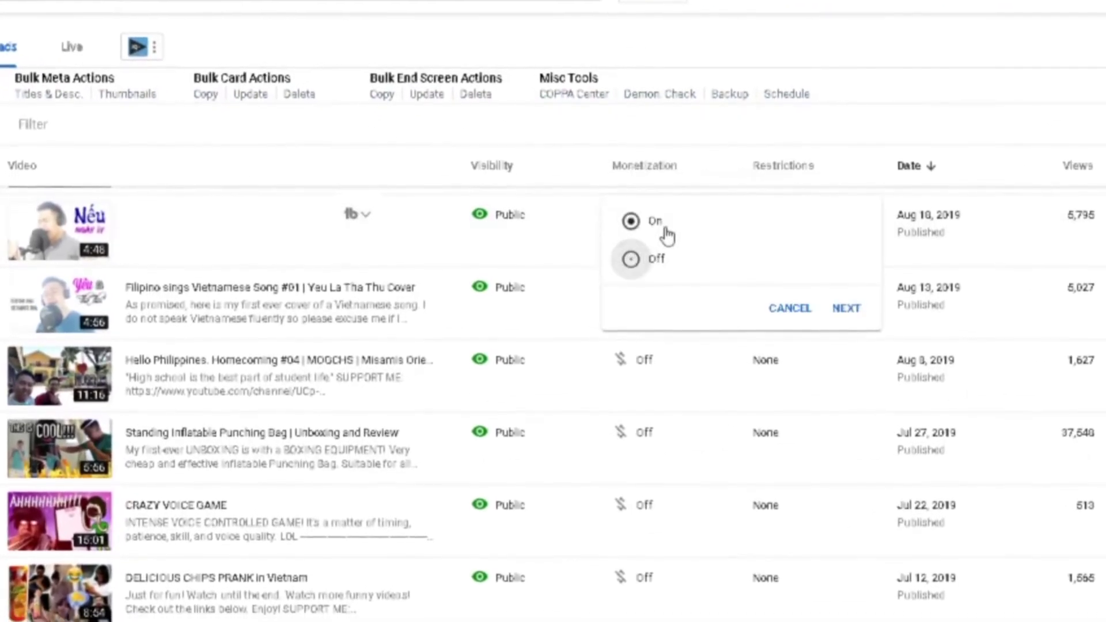